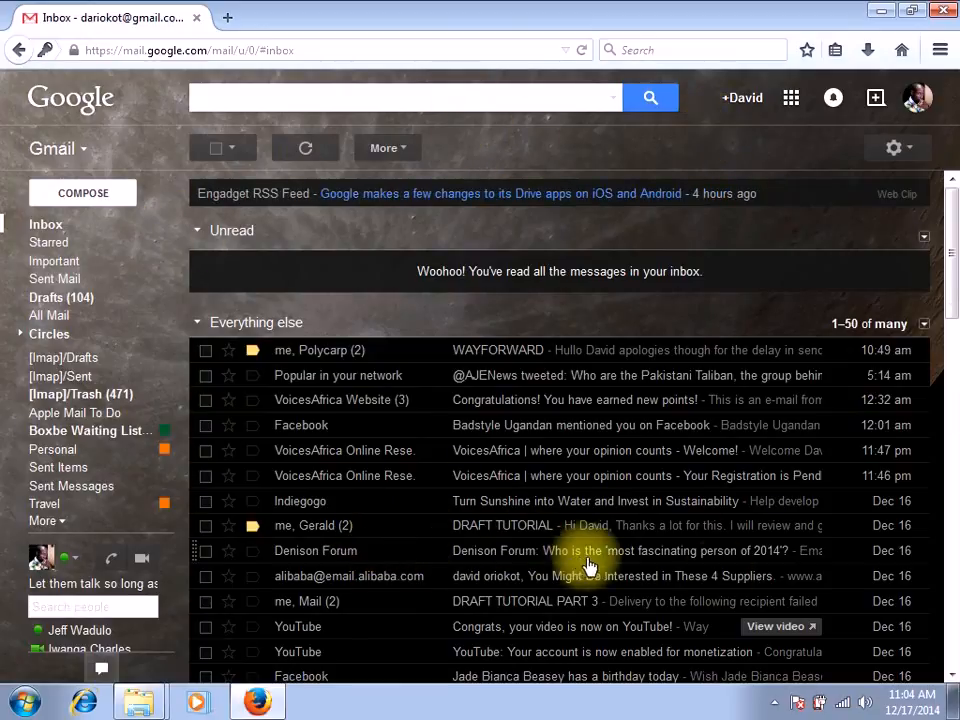
Step: Open the earliest message in the "Brochure, Test Account" conversation and follow its link to the test system's portal
click(953, 675)
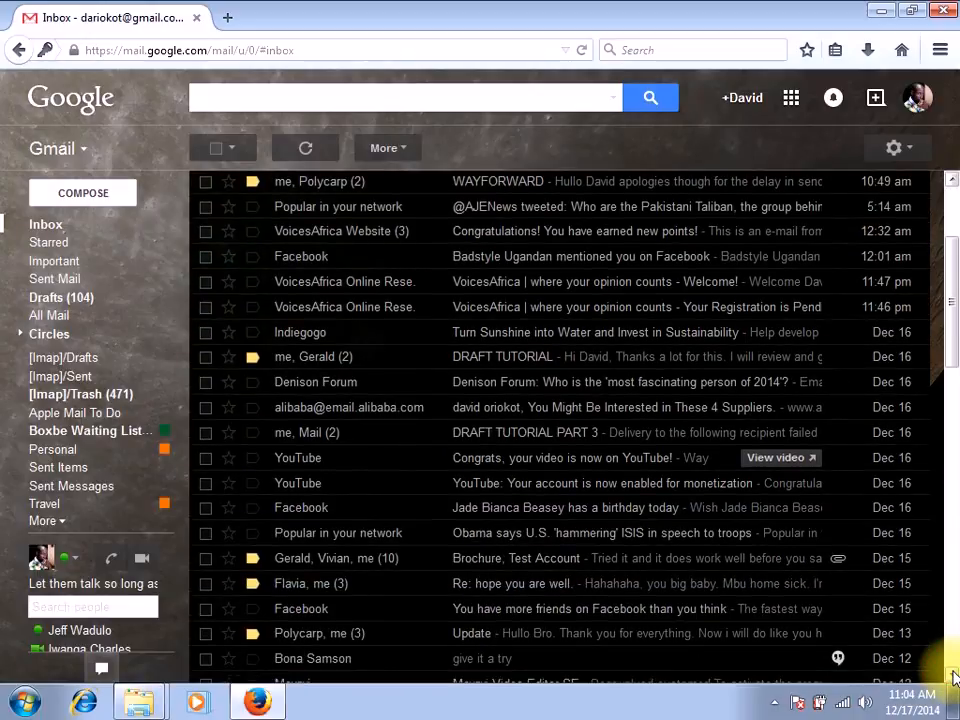
click(557, 564)
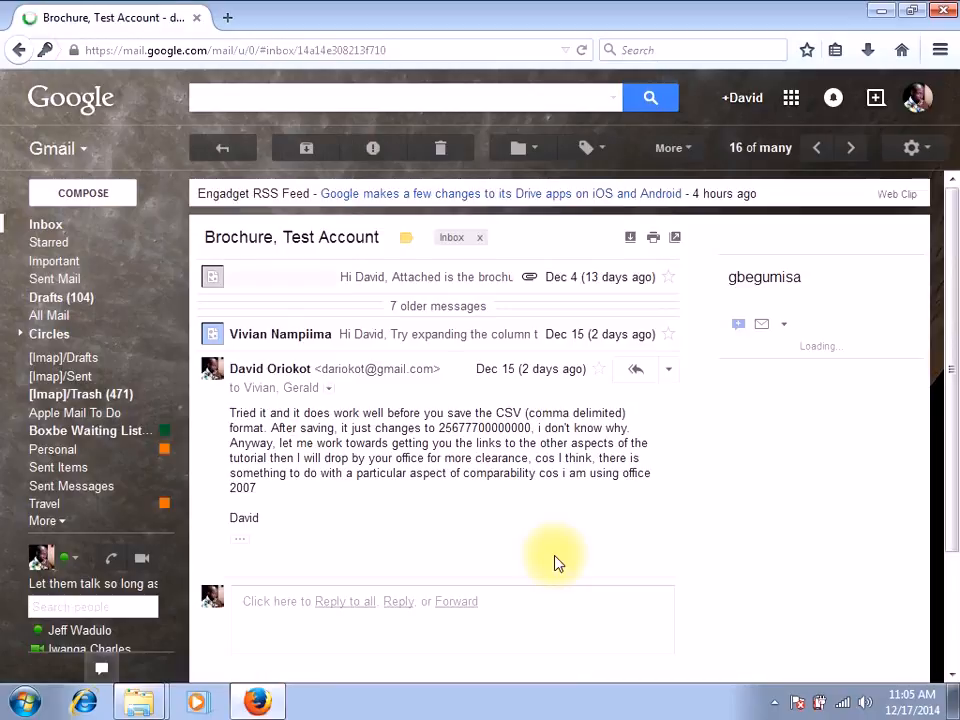
click(360, 280)
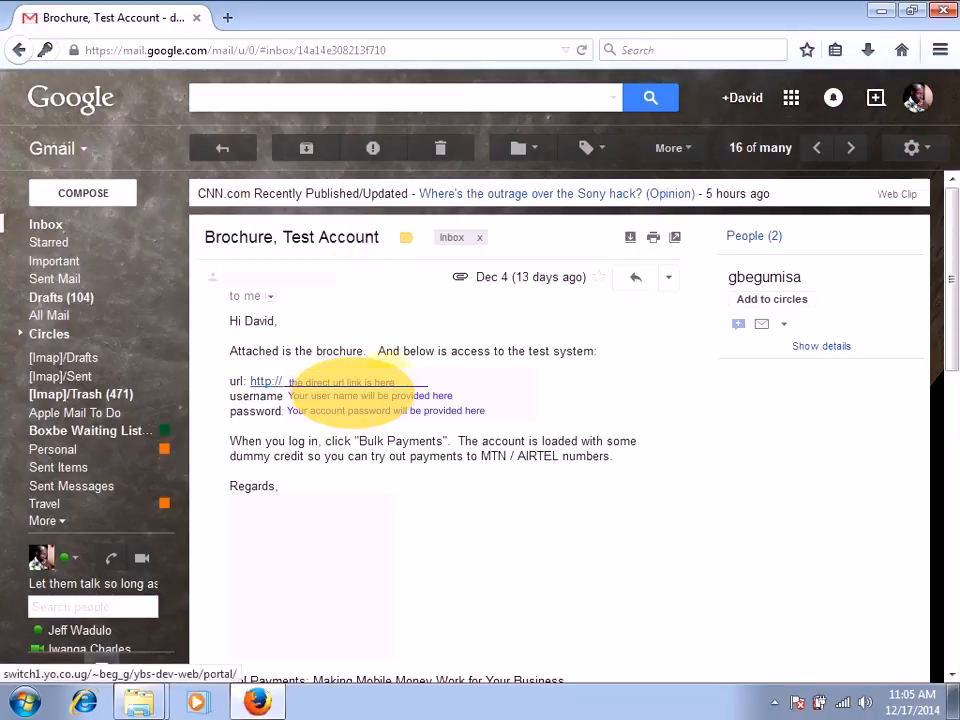
click(385, 382)
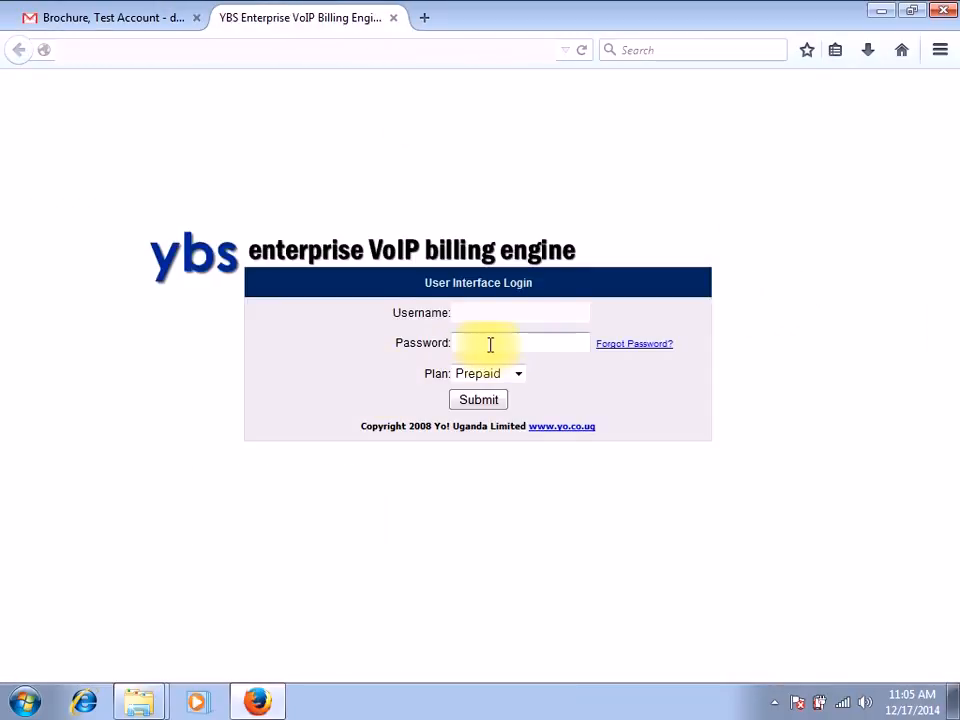
Step: Fill in the account username on the portal's login form
click(477, 314)
click(477, 314)
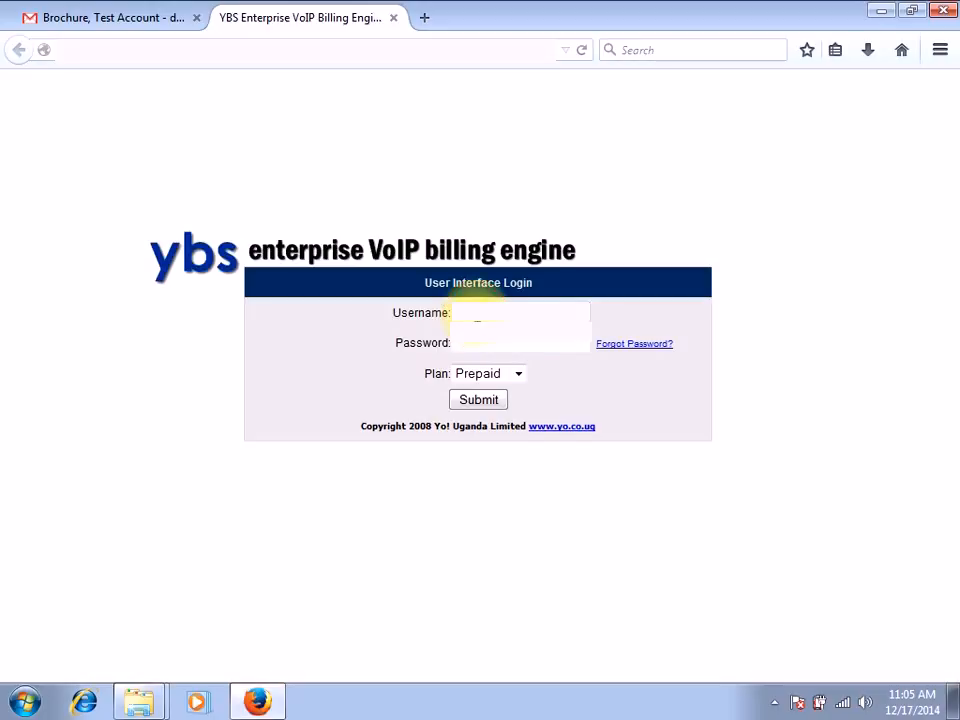
click(479, 337)
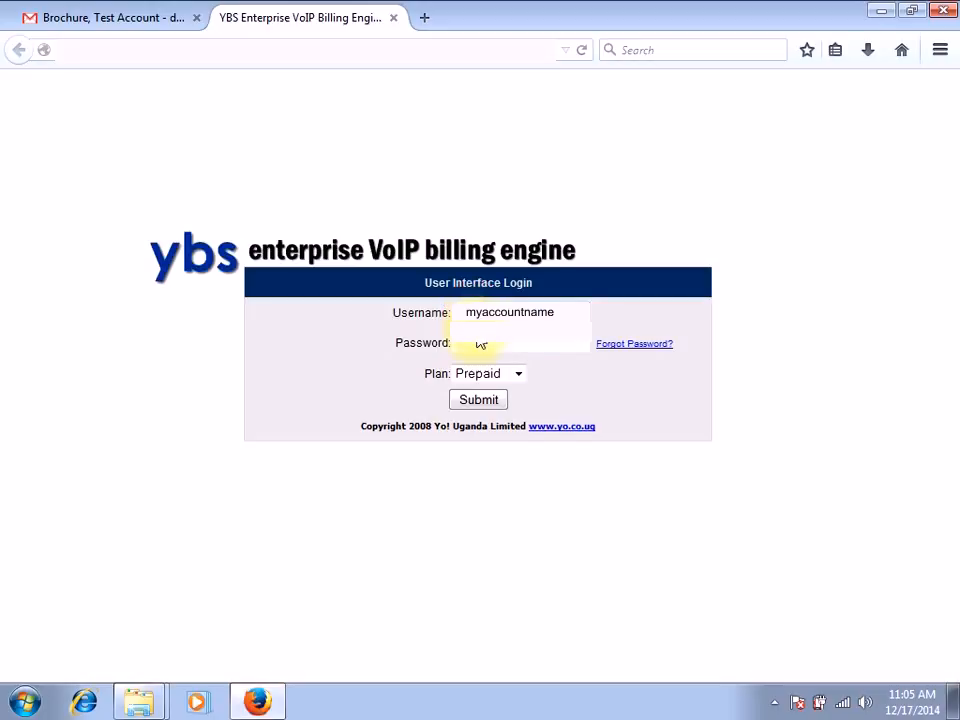
Step: Copy the account password from the email into the login form's Password field and log in to the portal
click(477, 343)
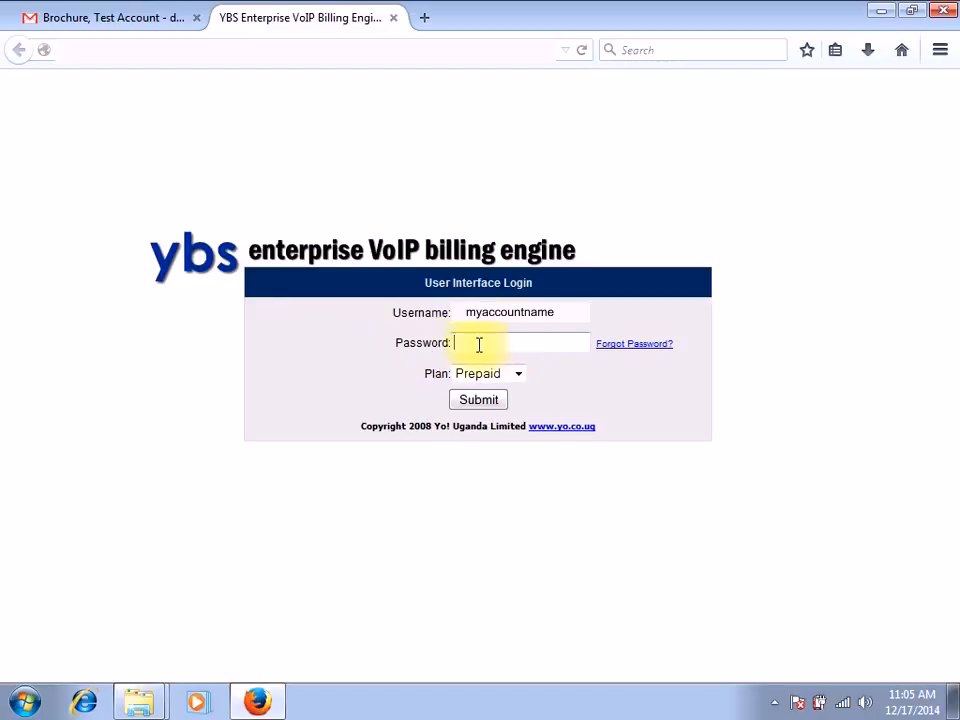
click(125, 23)
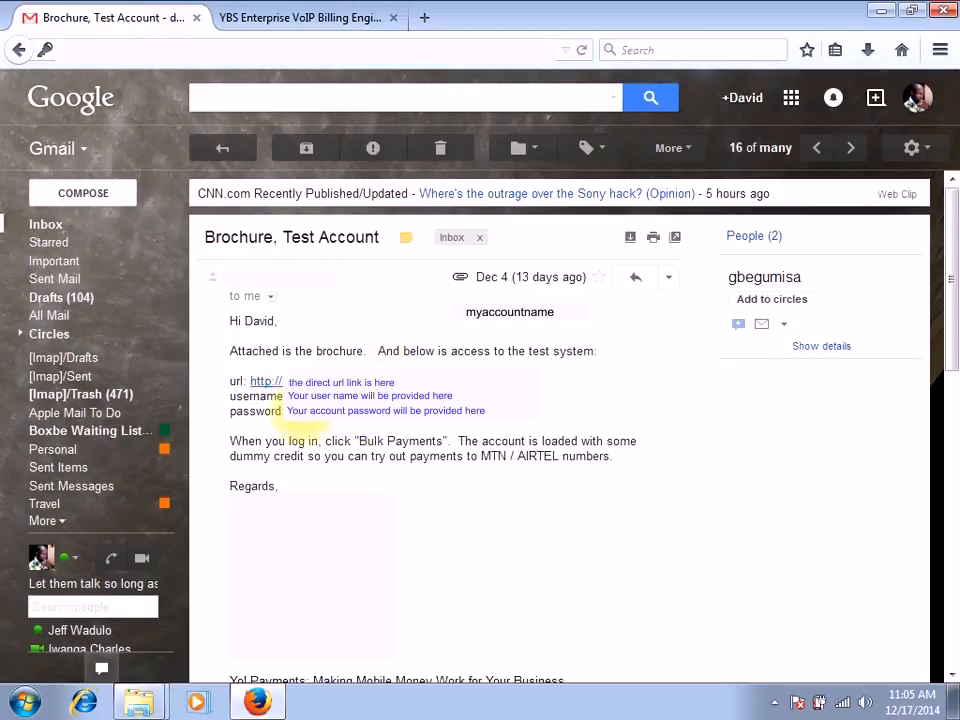
right_click(315, 420)
click(349, 433)
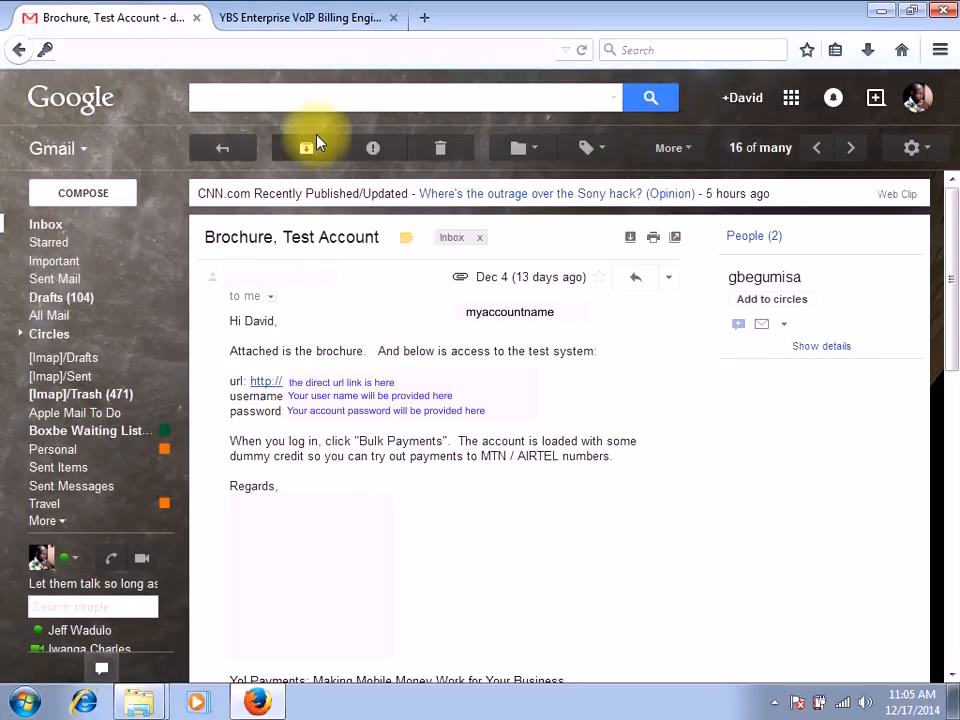
click(288, 20)
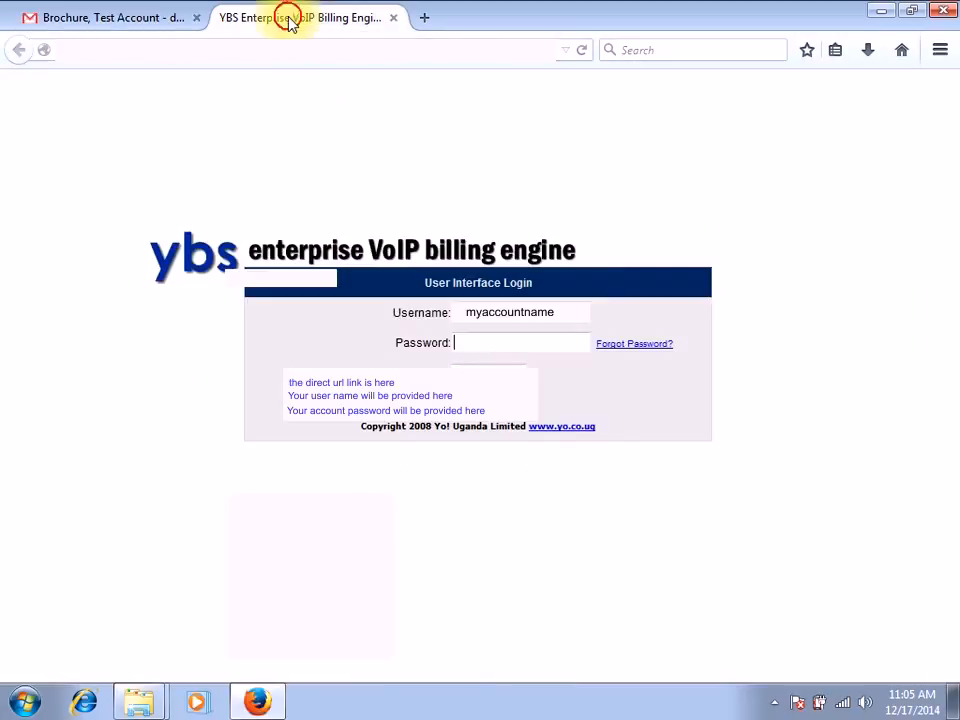
right_click(481, 341)
click(556, 438)
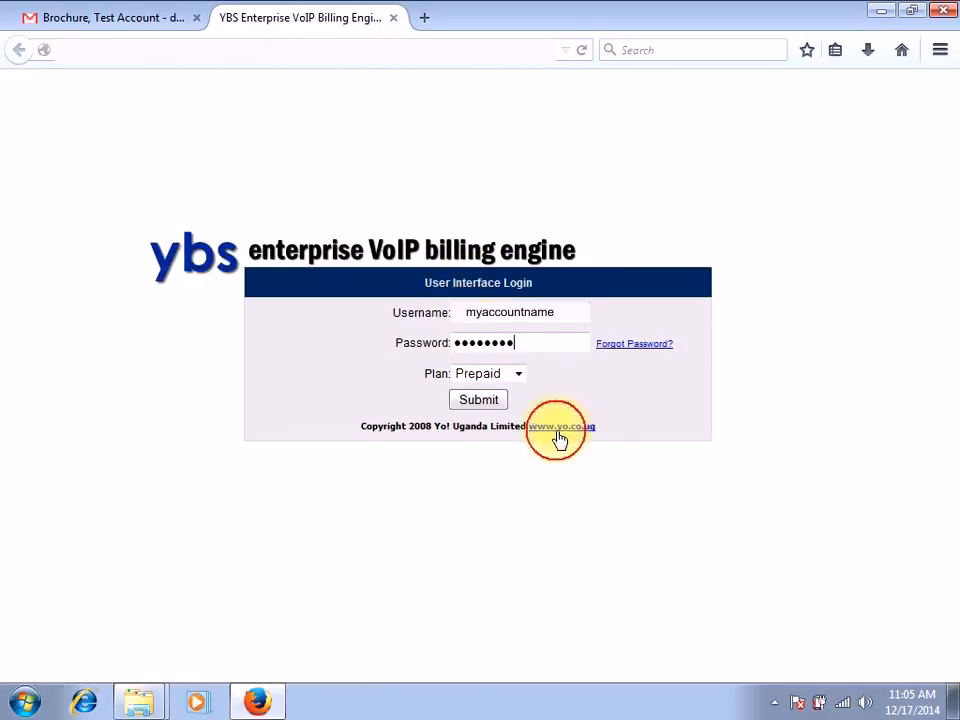
click(488, 402)
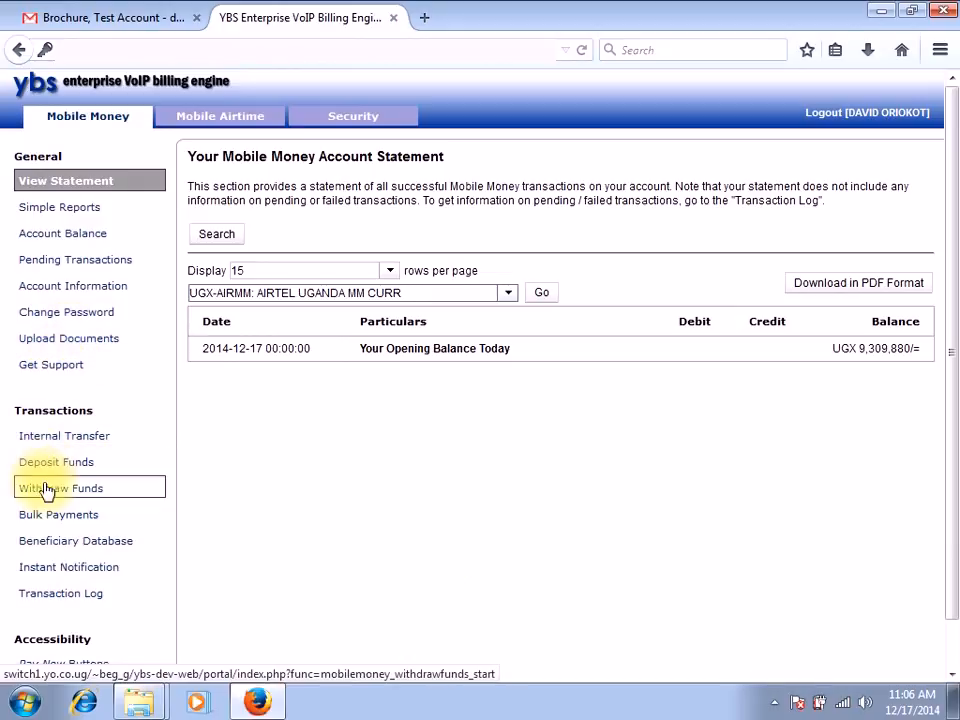
Step: Start a new mobile money bulk payment request and name it "Salaries for December 2014"
click(45, 519)
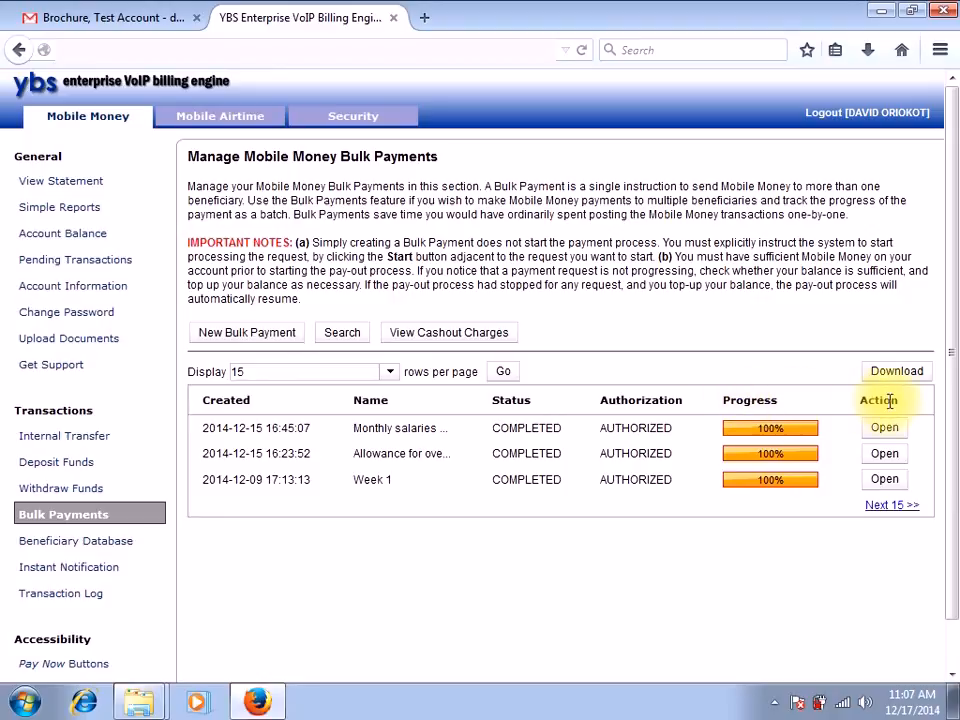
click(247, 332)
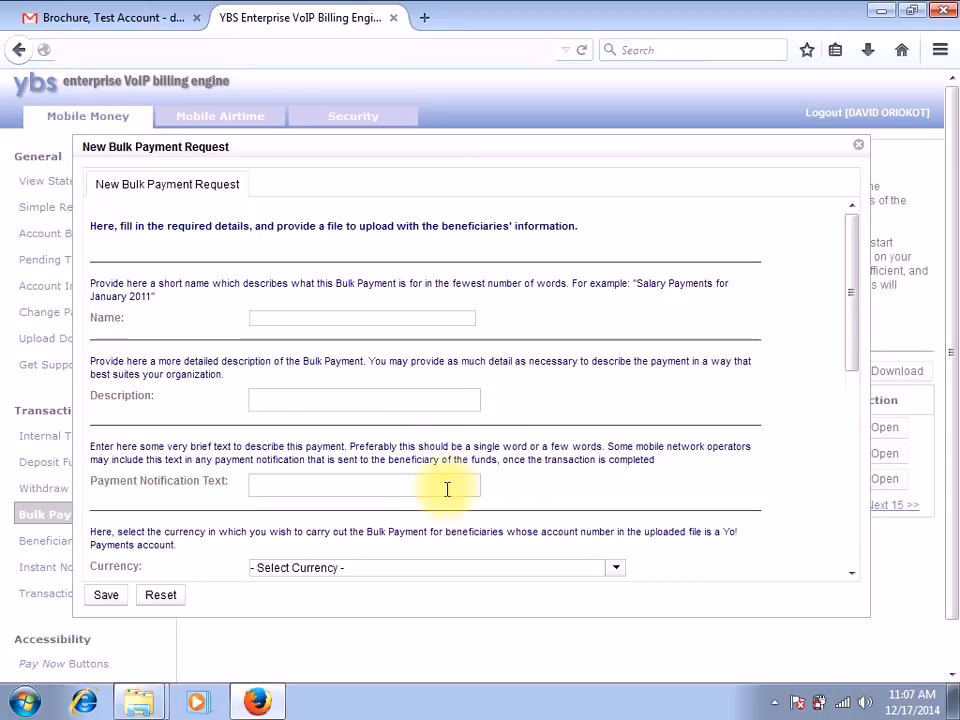
click(305, 318)
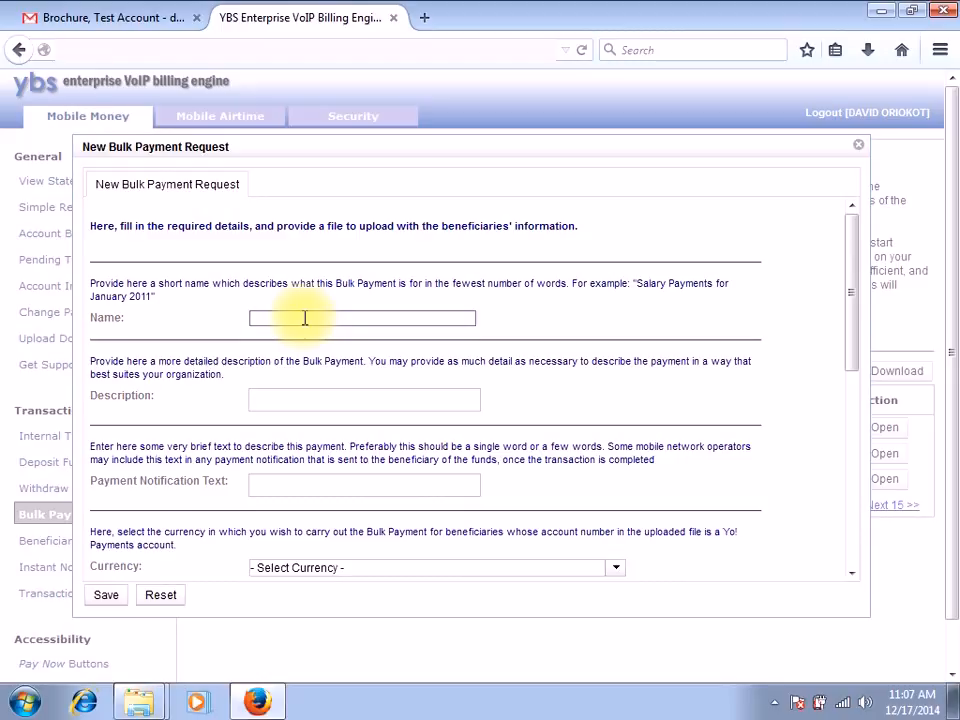
text(Salaries for December 2014)
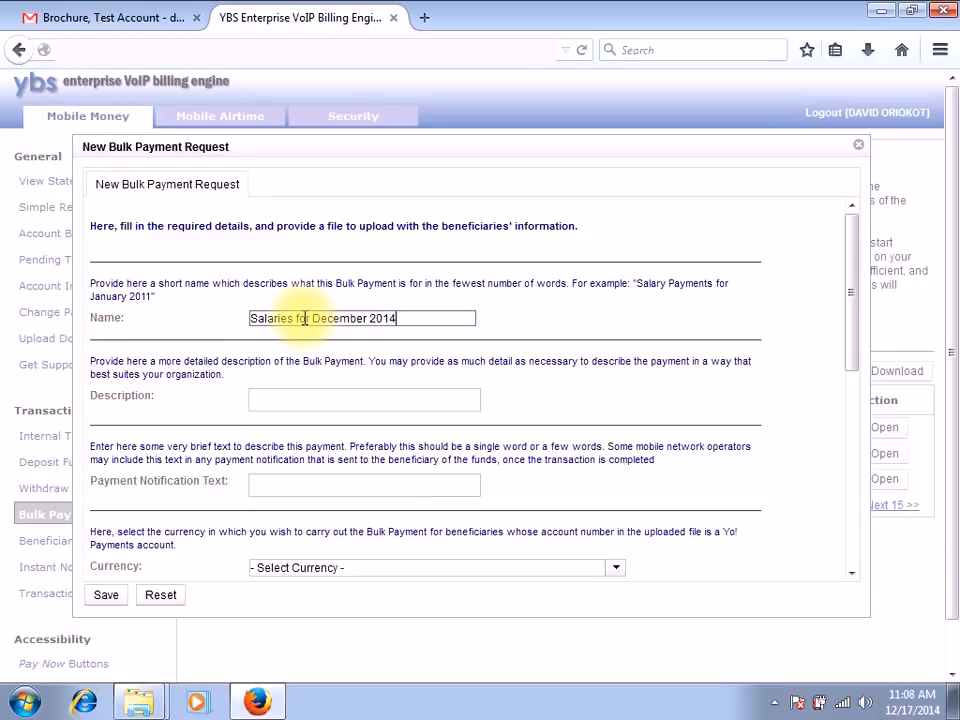
Step: Enter "salaries for junior staff" as the bulk payment's description
click(302, 397)
text(s)
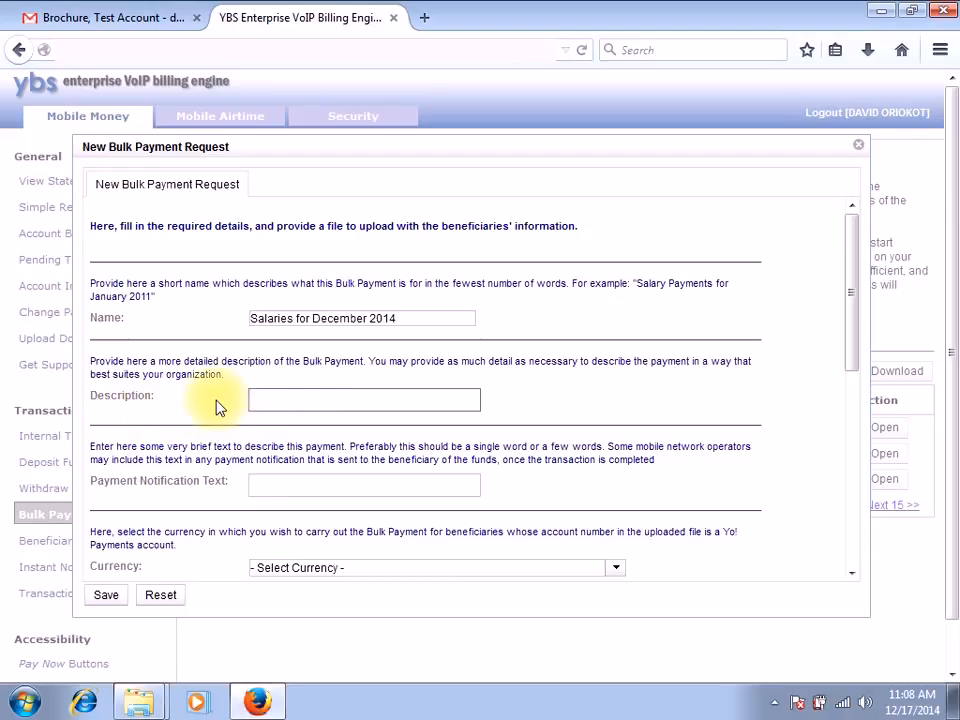
click(284, 394)
text(sa)
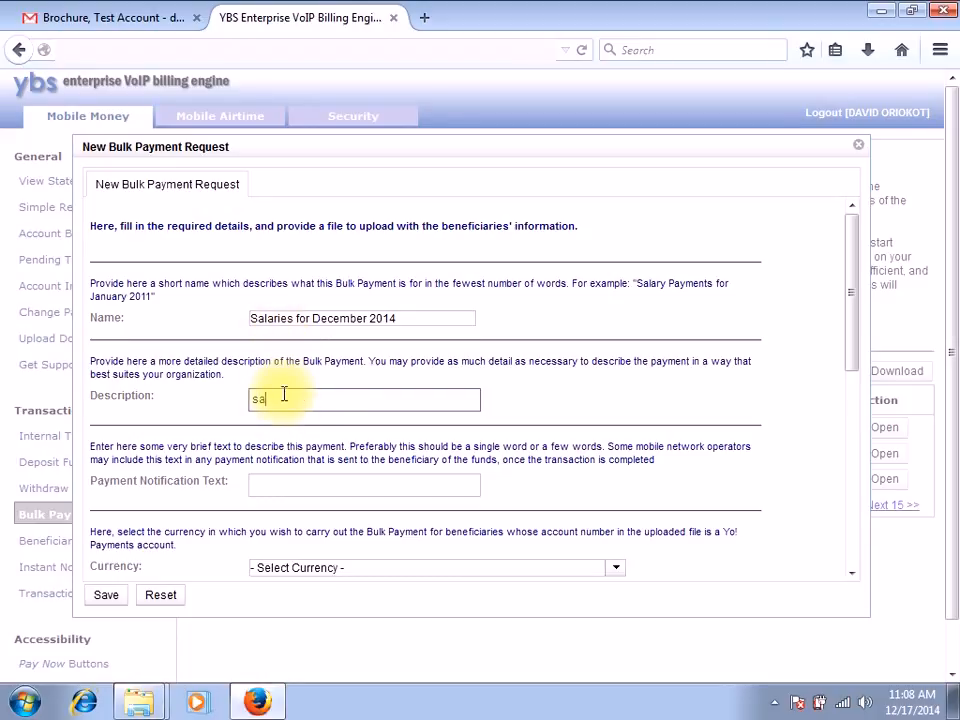
text(laries for junior staff)
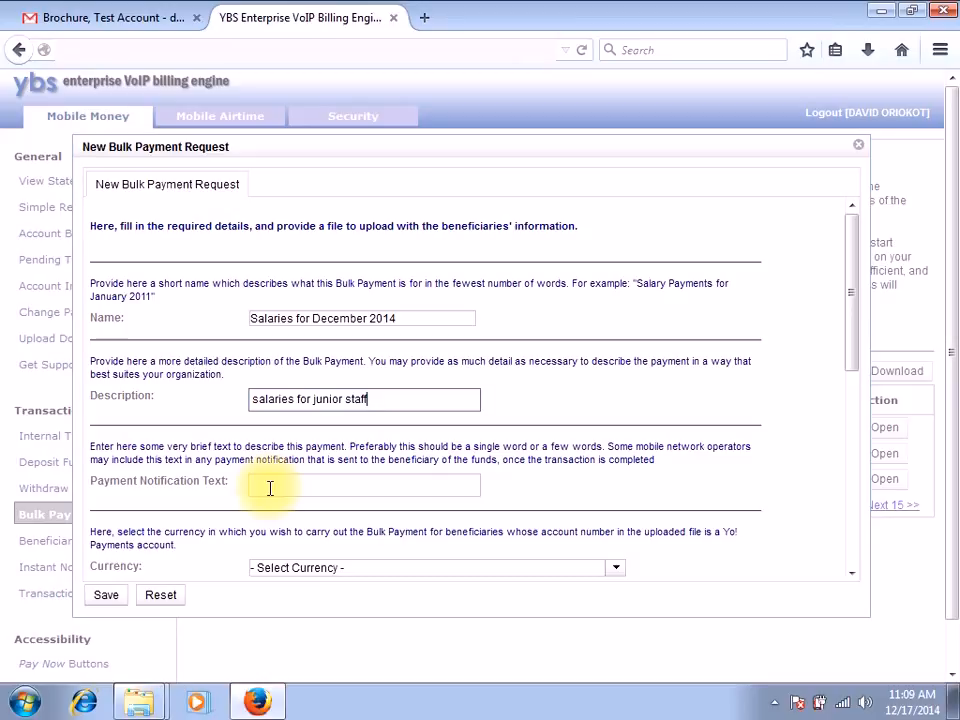
Step: Set the payment notification text to "Salary" and the currency to Uganda Shillings
click(270, 488)
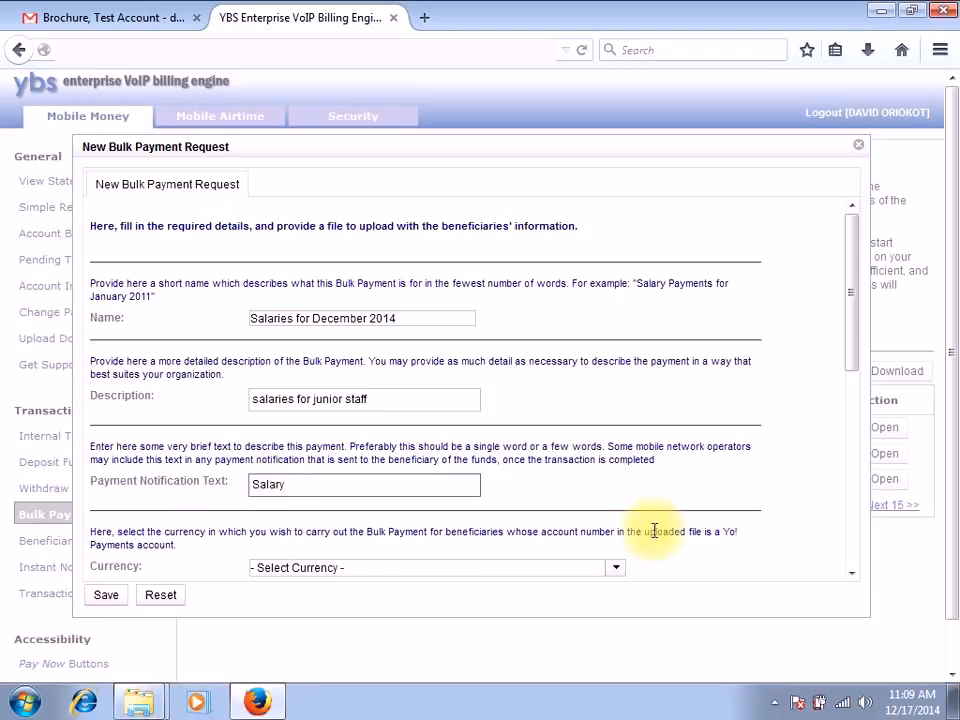
click(846, 576)
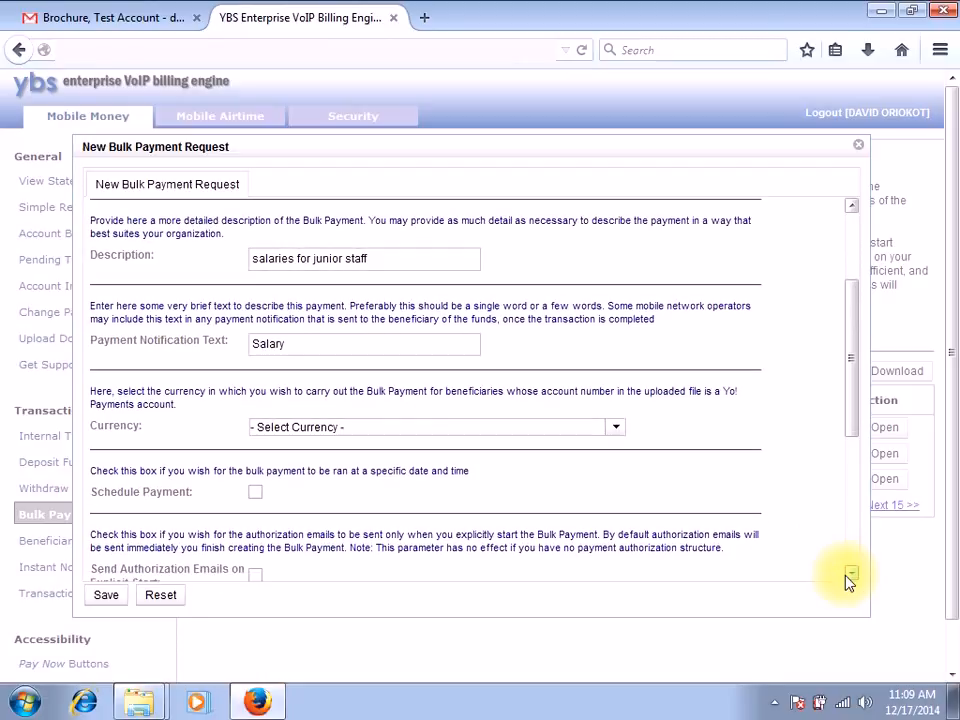
click(620, 432)
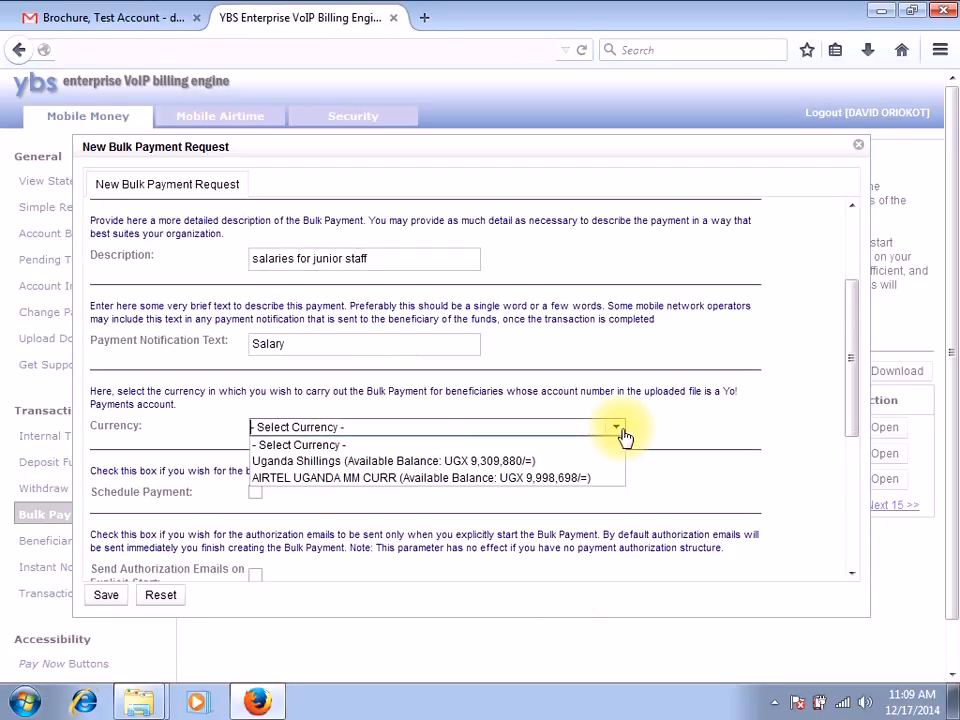
click(493, 462)
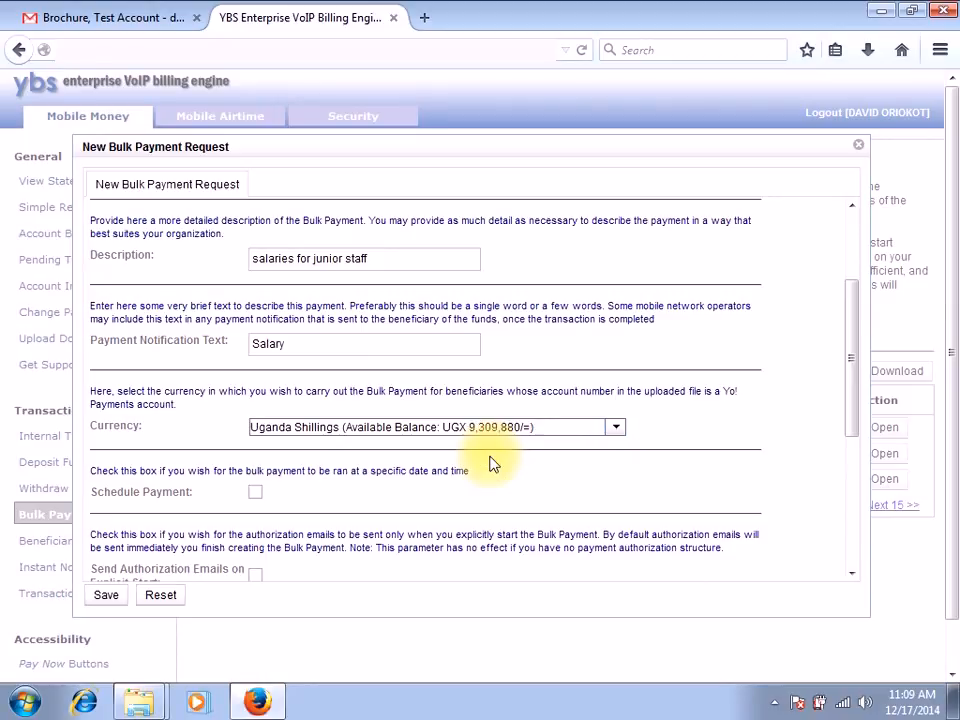
Step: Try scheduling the payment to start on 12/26/2014 at 10:00:00, and turn Schedule Payment off again
click(257, 493)
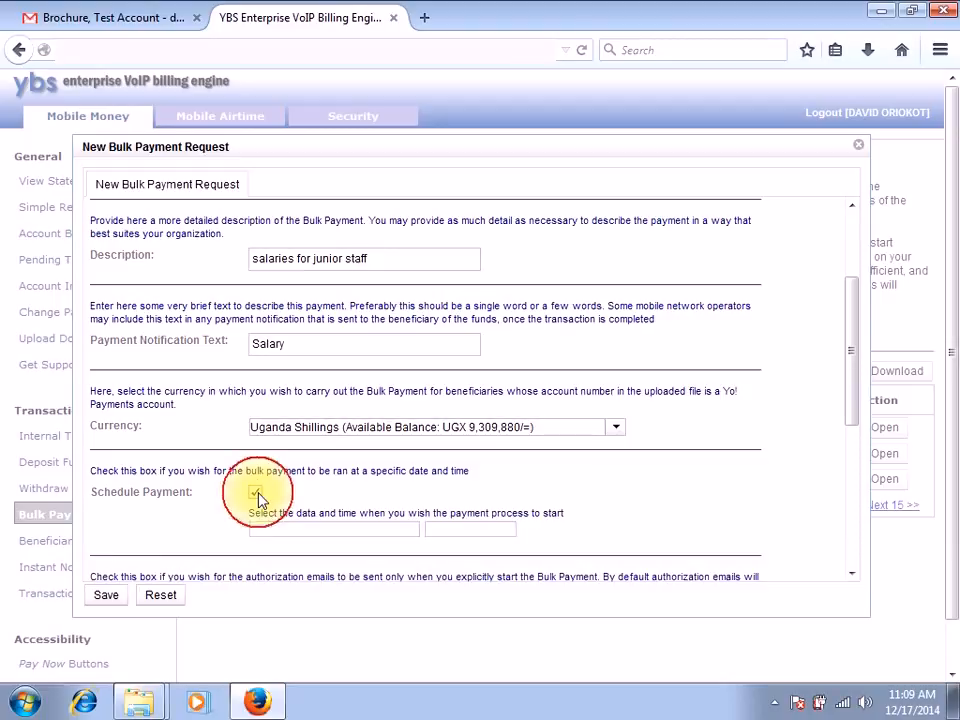
click(354, 527)
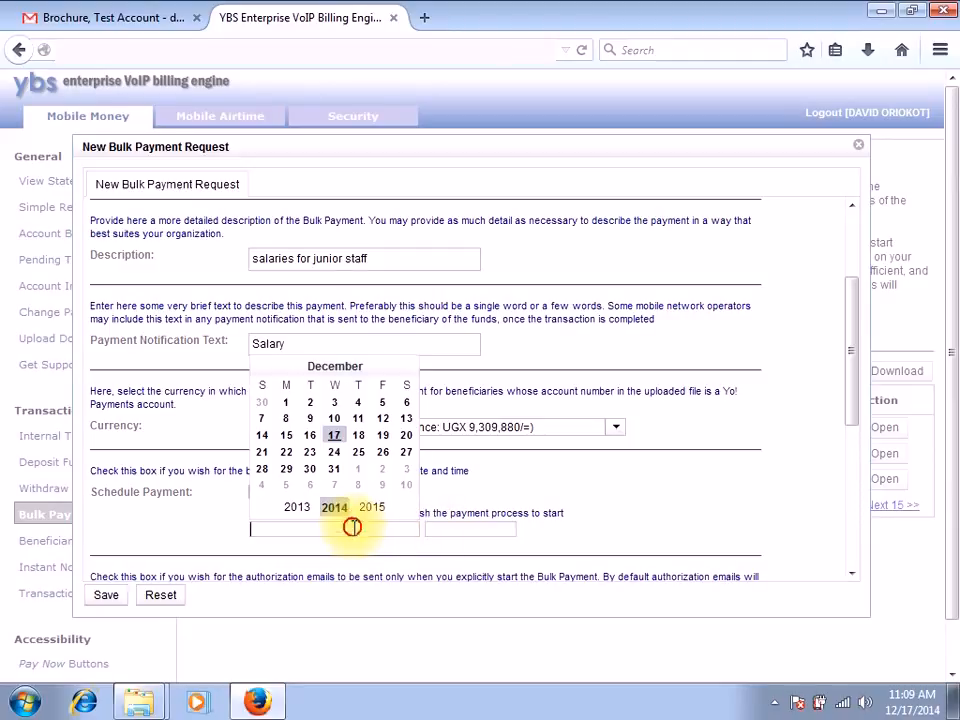
click(381, 452)
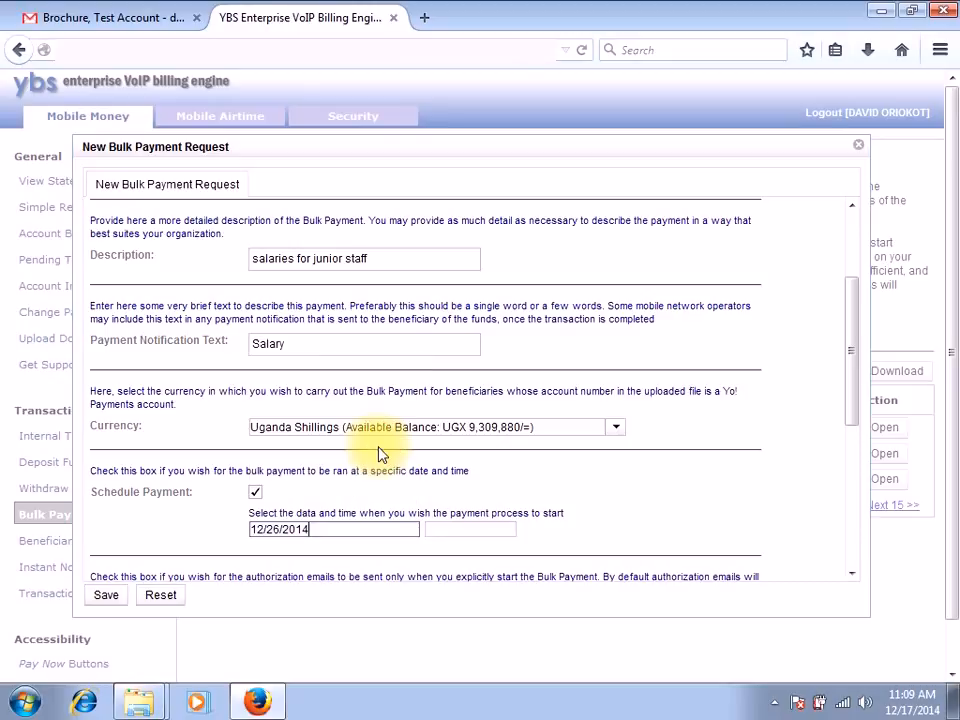
click(440, 527)
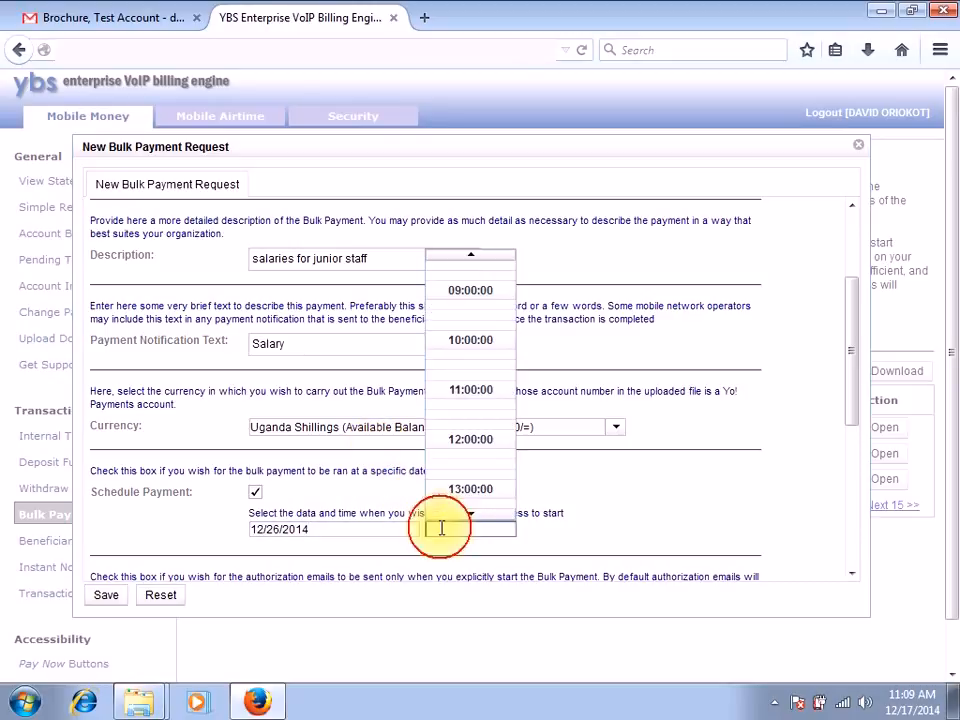
click(465, 341)
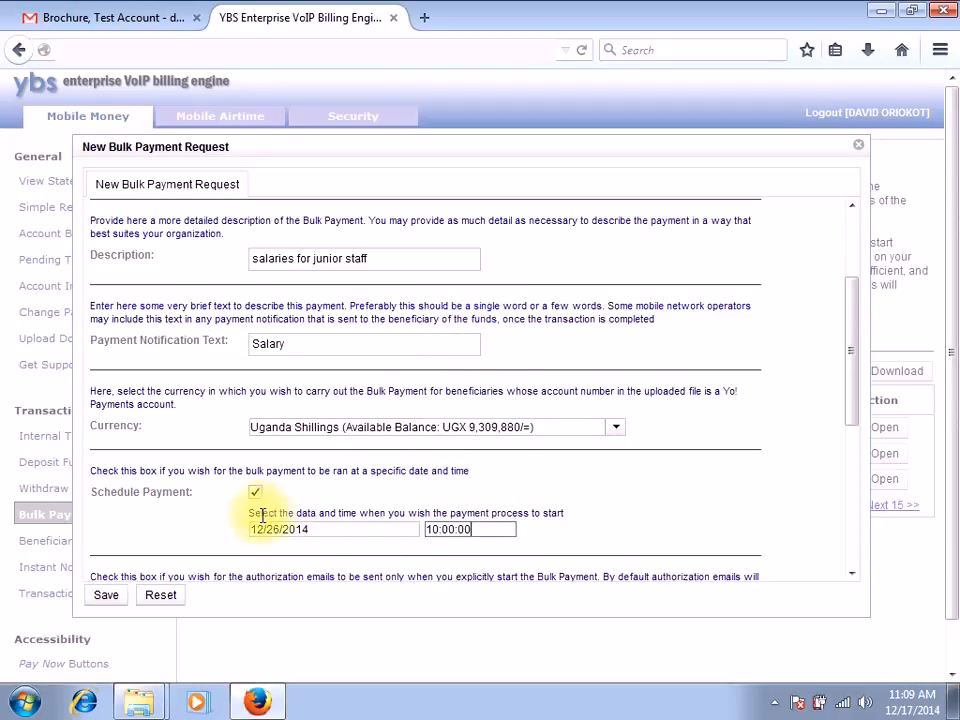
click(468, 529)
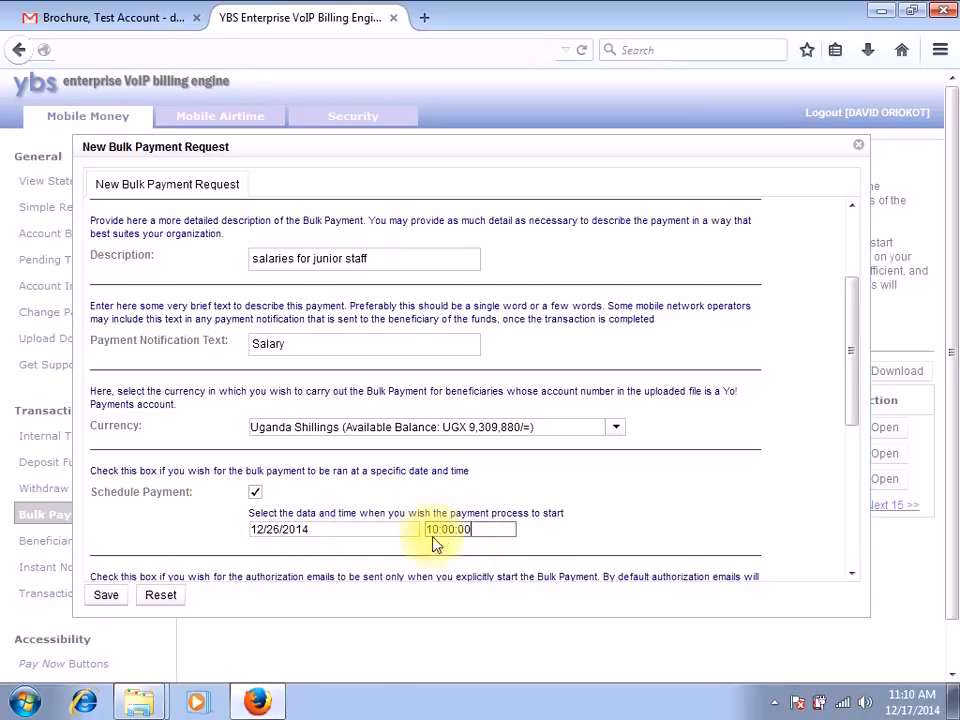
click(255, 494)
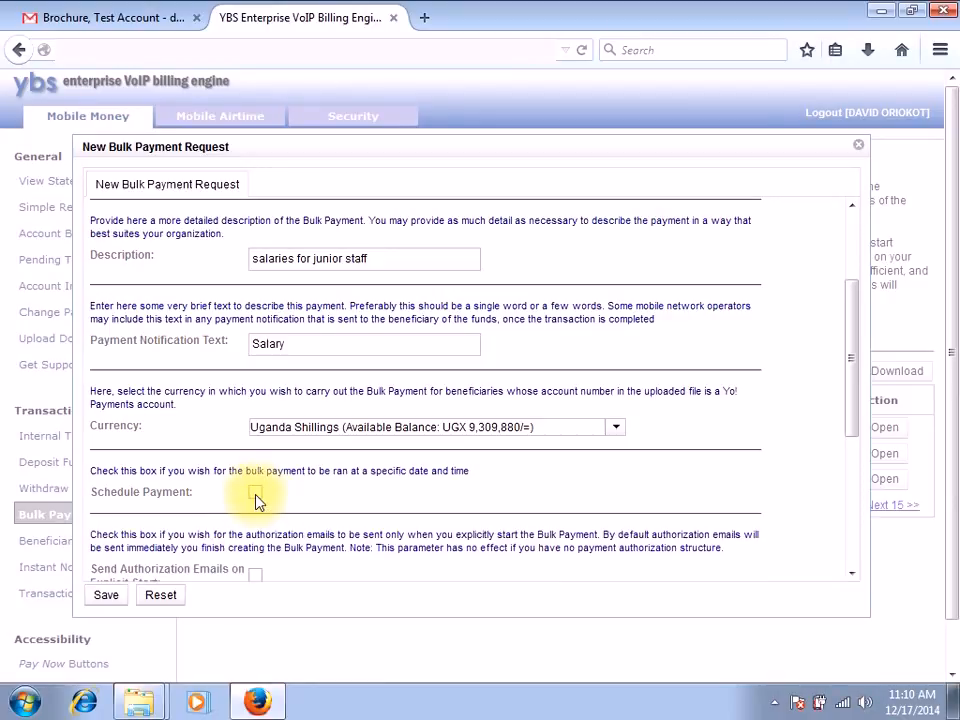
Step: Attach the TRIAL 2 CSV file from the desktop's PAYMENTS folder as the bulk payment's beneficiary list
click(851, 573)
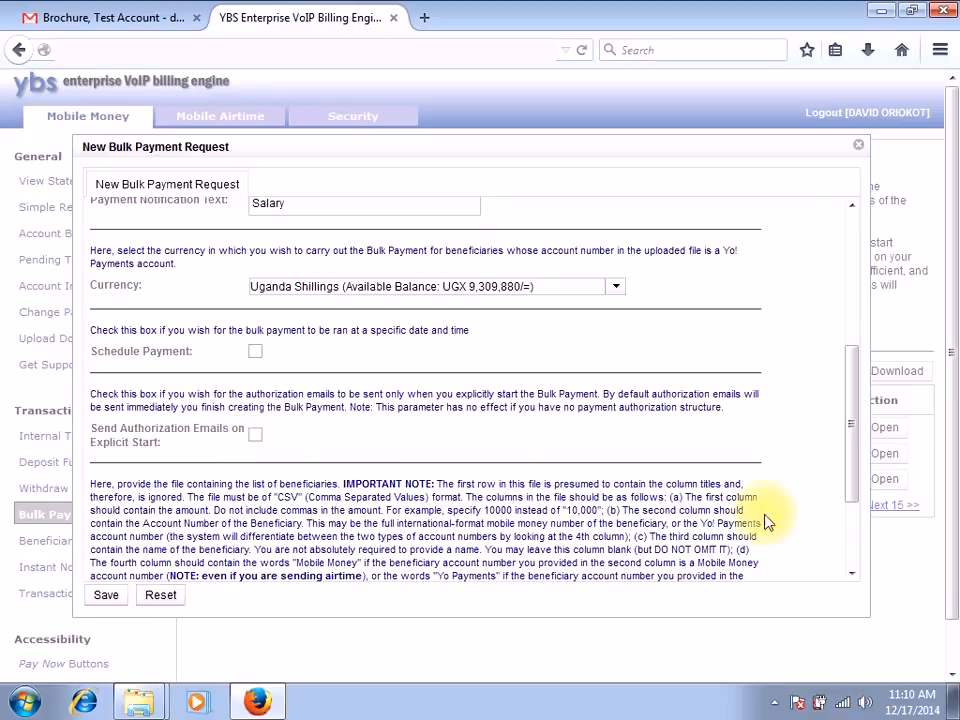
click(851, 573)
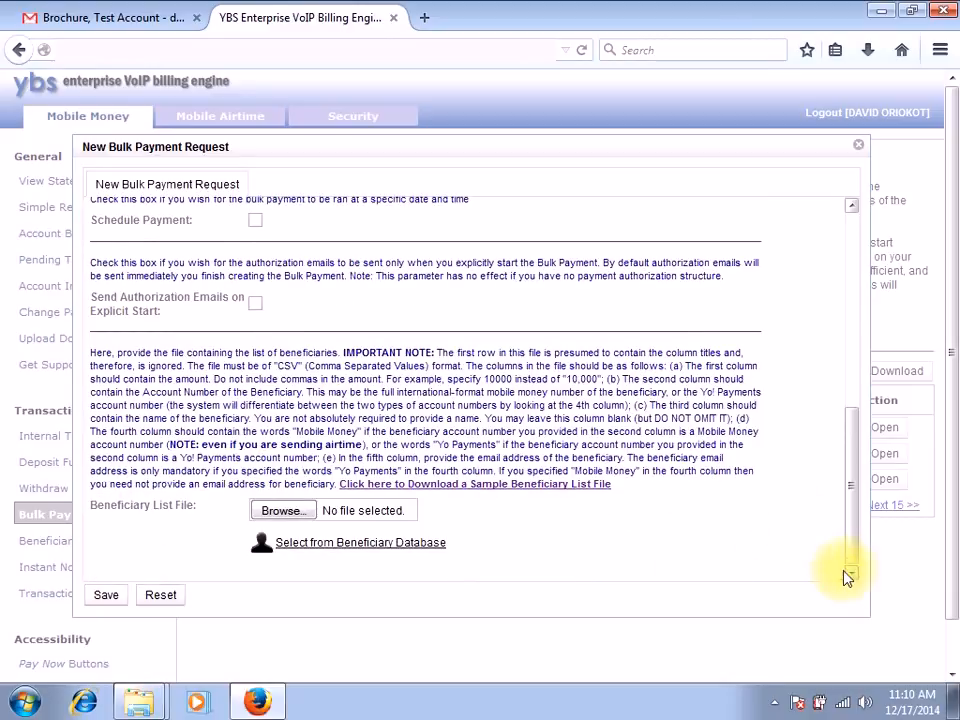
click(285, 512)
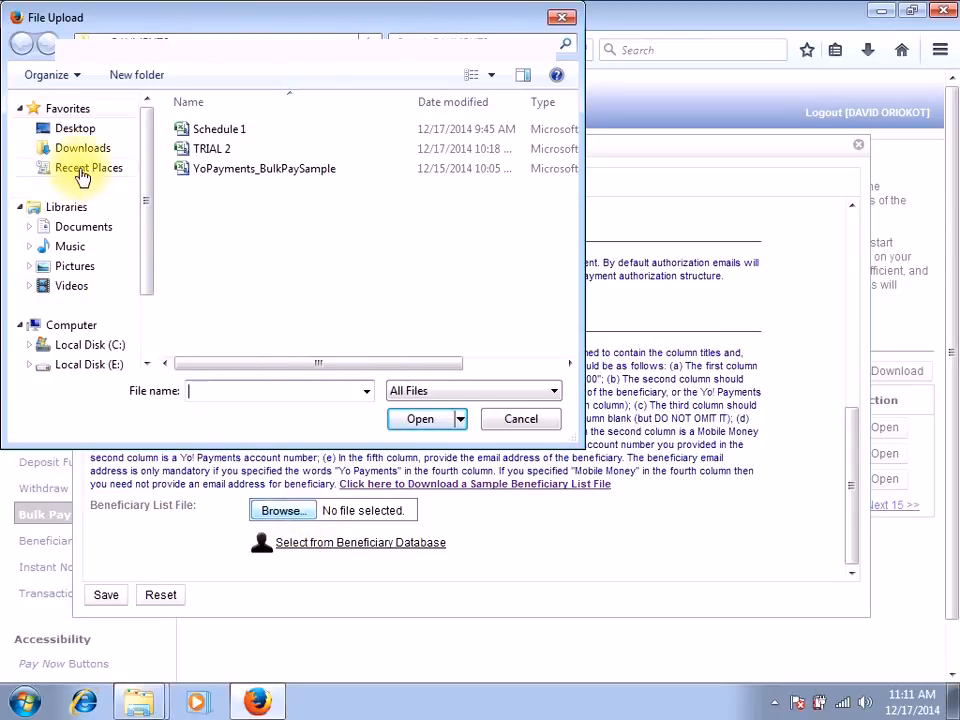
click(68, 128)
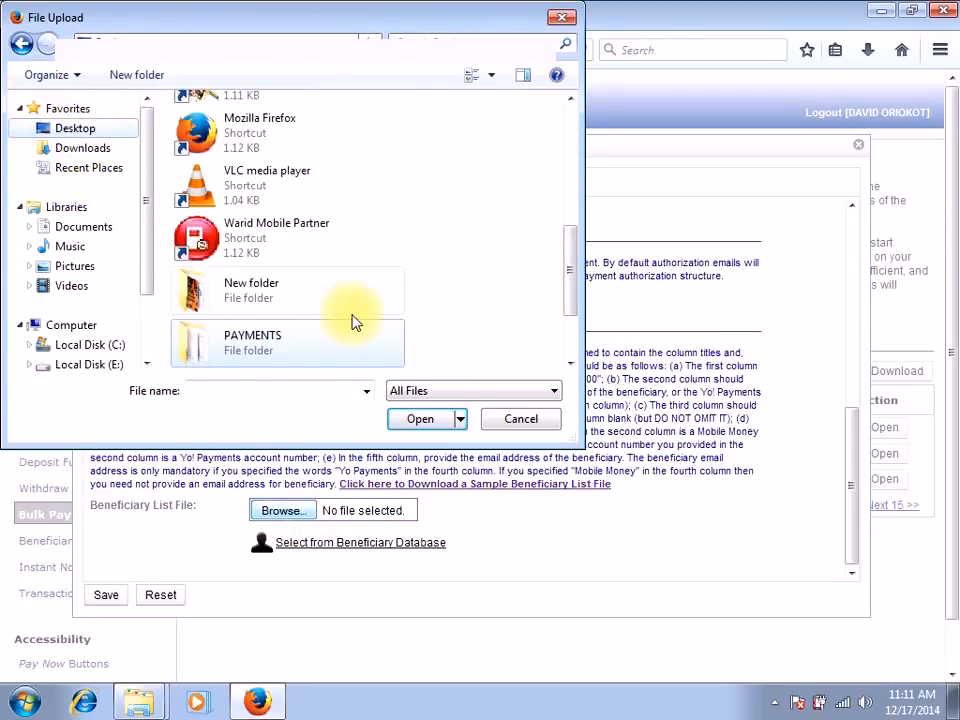
double_click(287, 334)
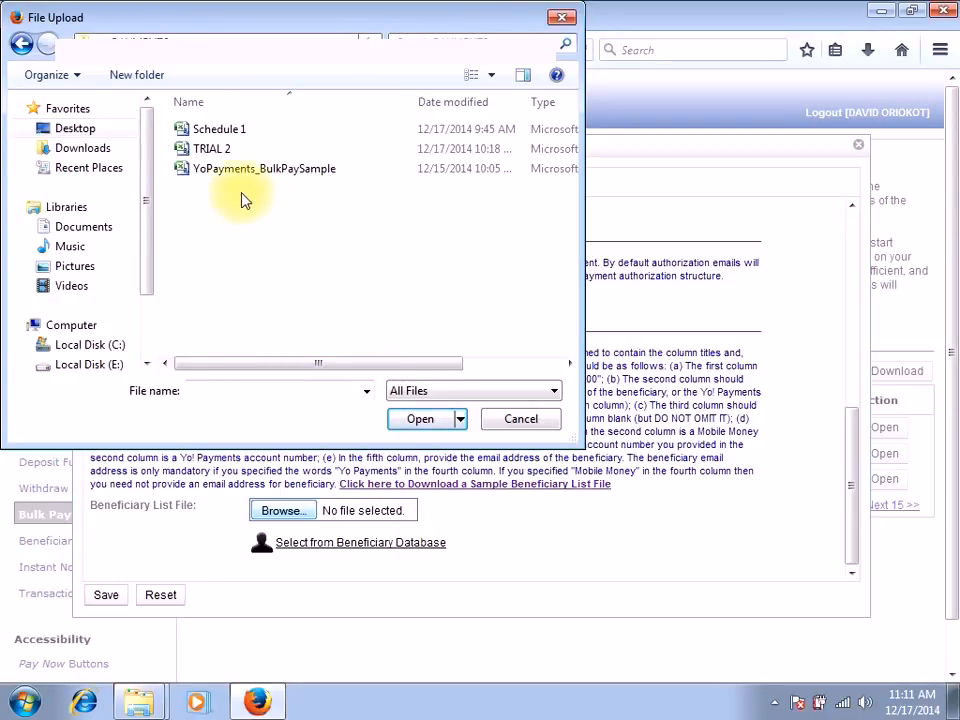
click(222, 150)
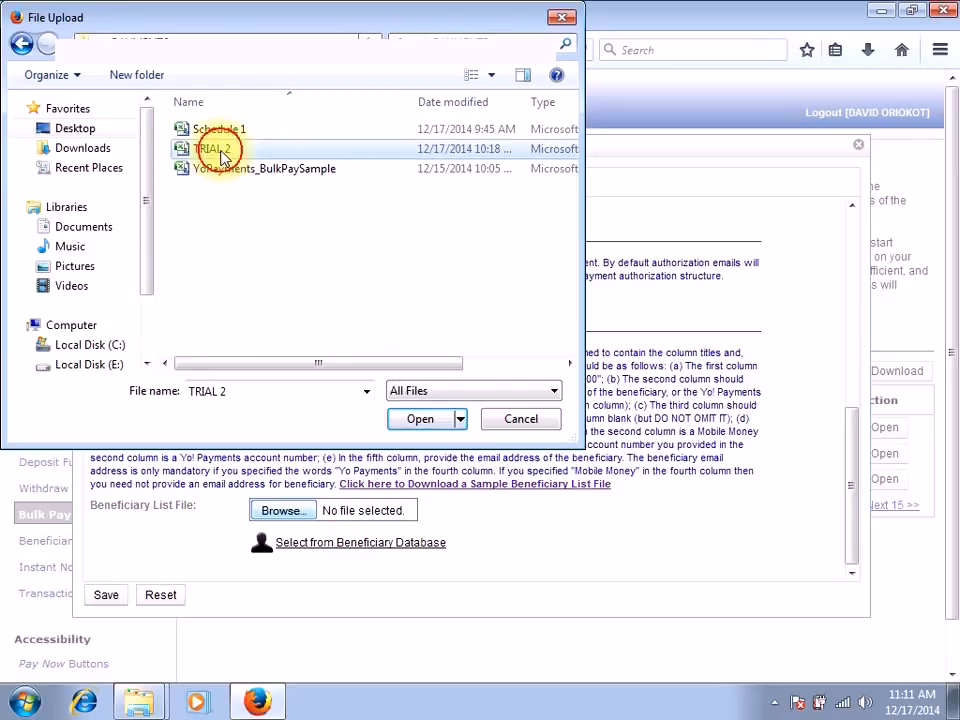
click(424, 421)
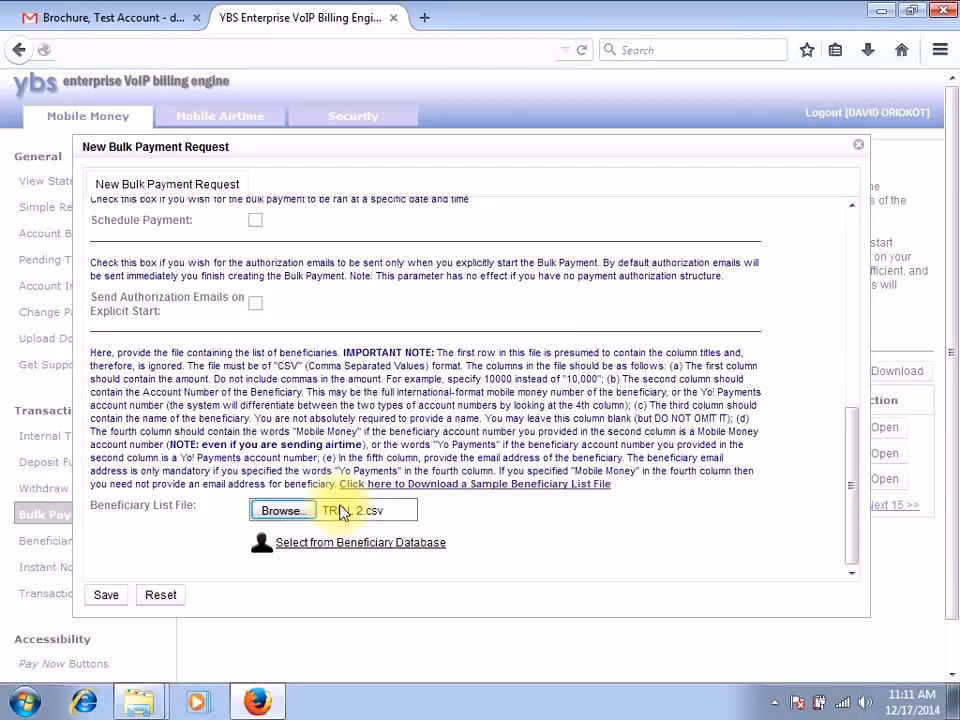
Step: Save the new bulk payment request with cashout charges applied on top of the beneficiaries' amounts
click(112, 595)
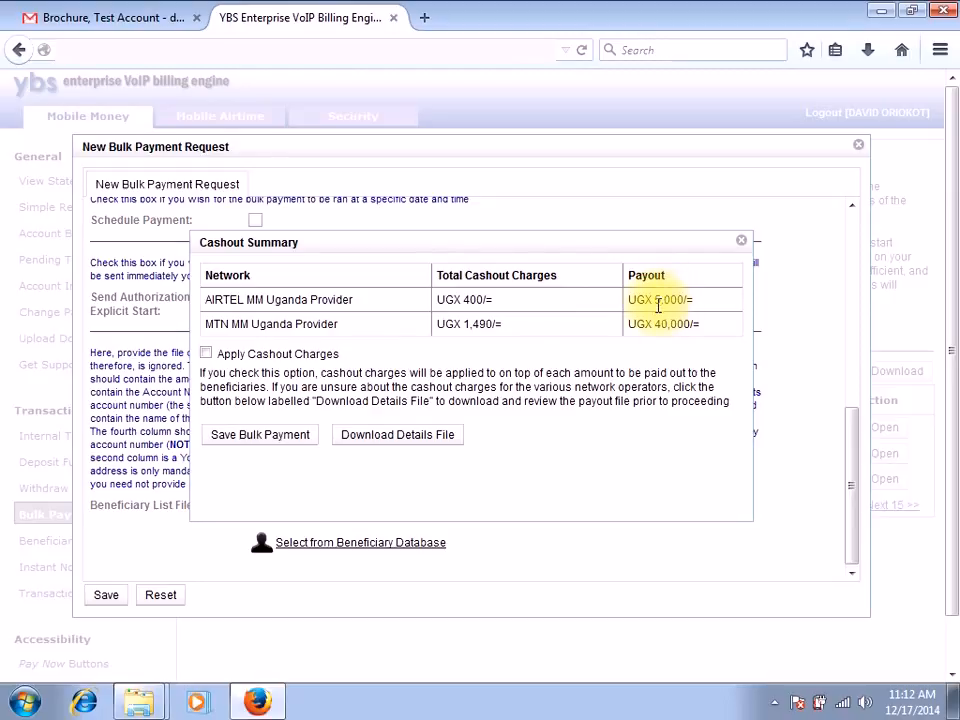
click(210, 355)
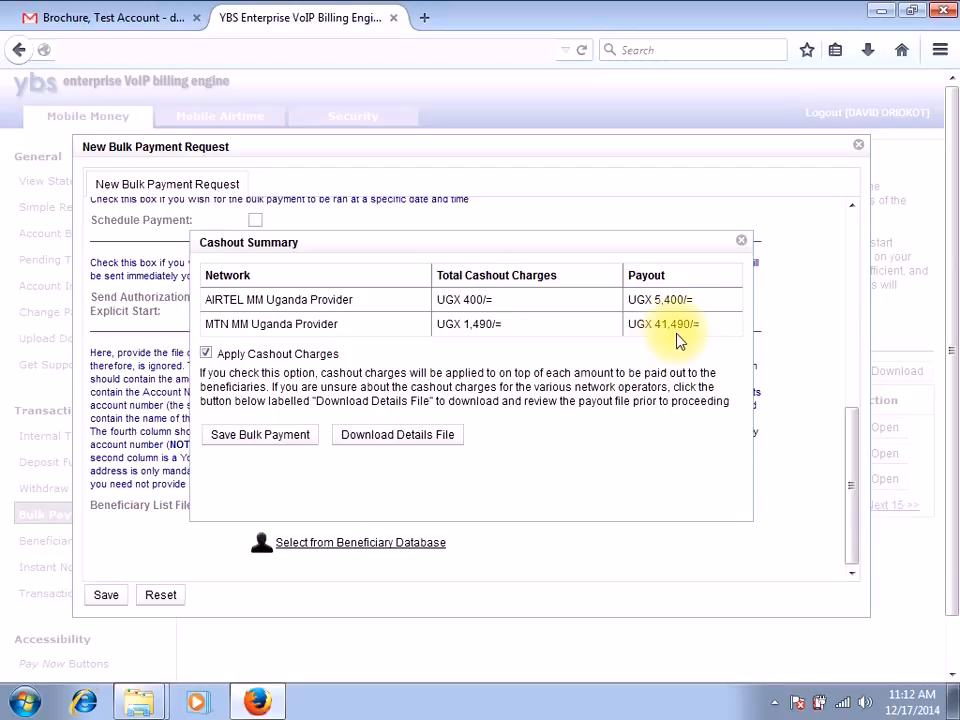
click(282, 438)
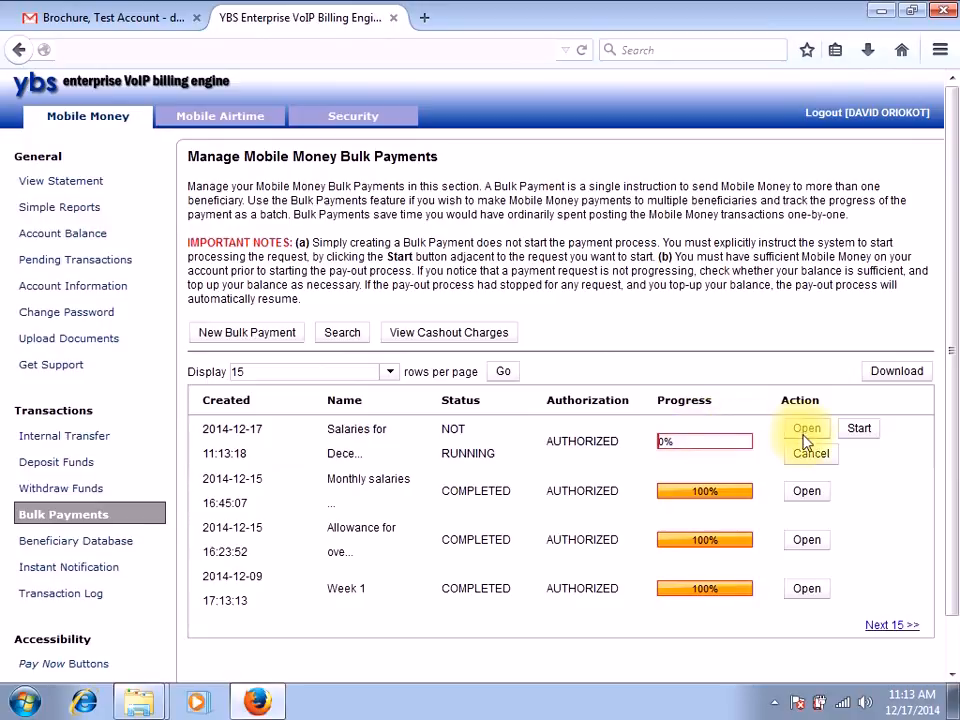
Step: Start the pay-out process for the December 2014 salaries bulk payment and approve the start
click(855, 430)
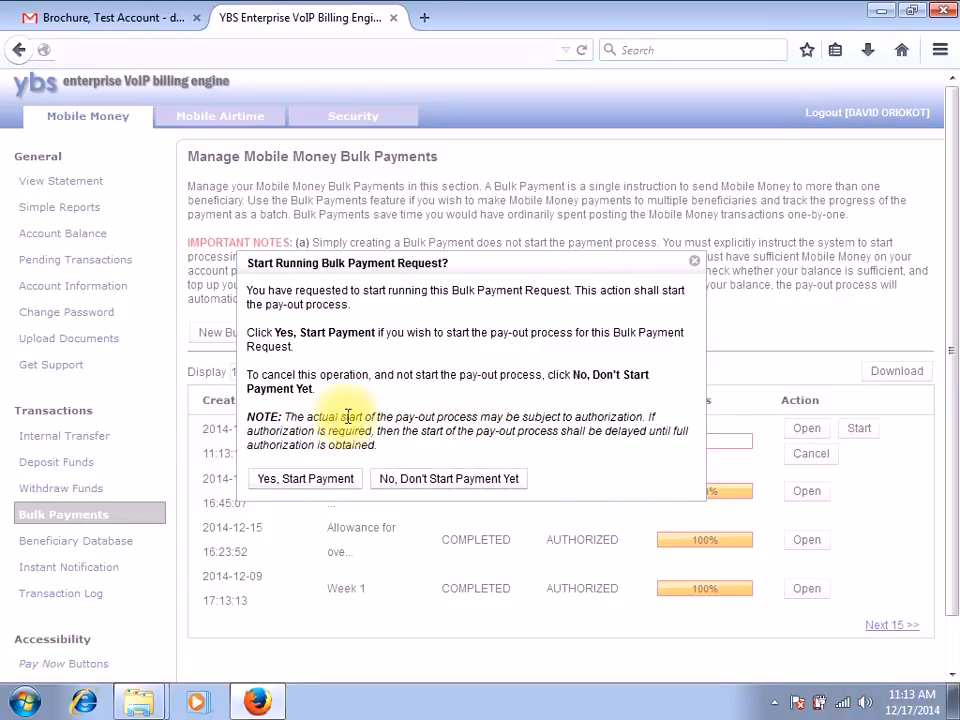
click(320, 482)
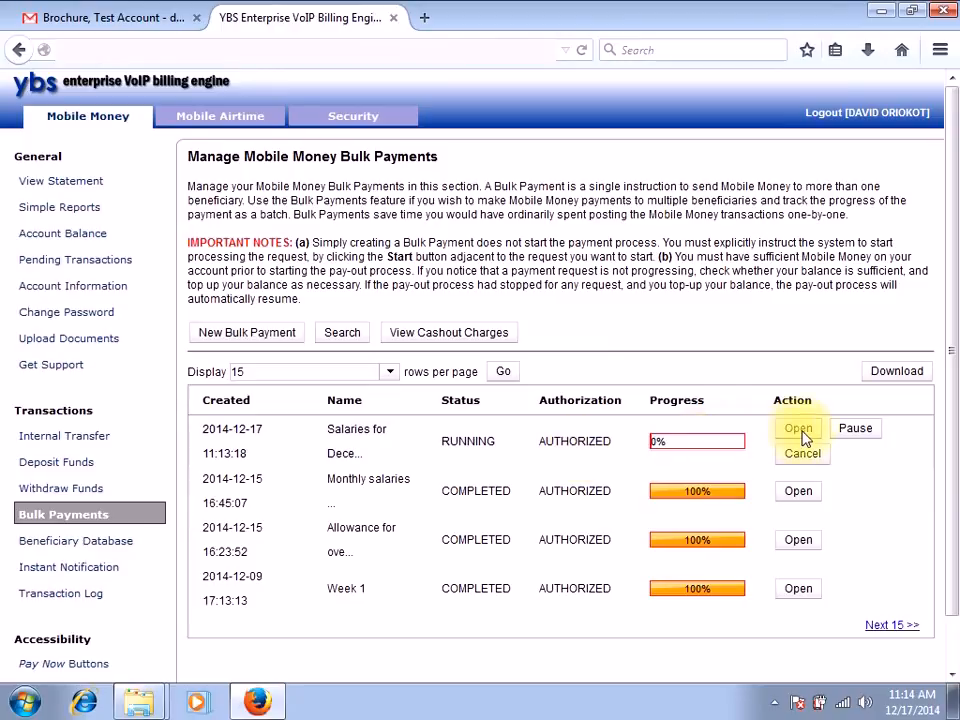
click(876, 430)
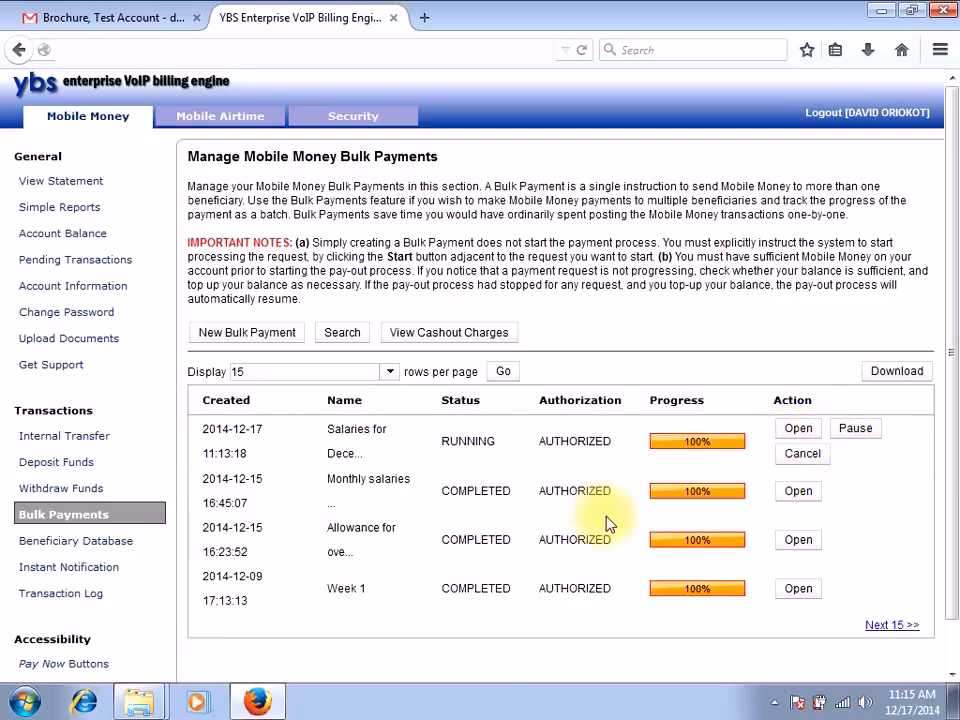
Step: Open the earlier "Monthly salaries for December" bulk payment and review its general information through to the request identifier
click(795, 491)
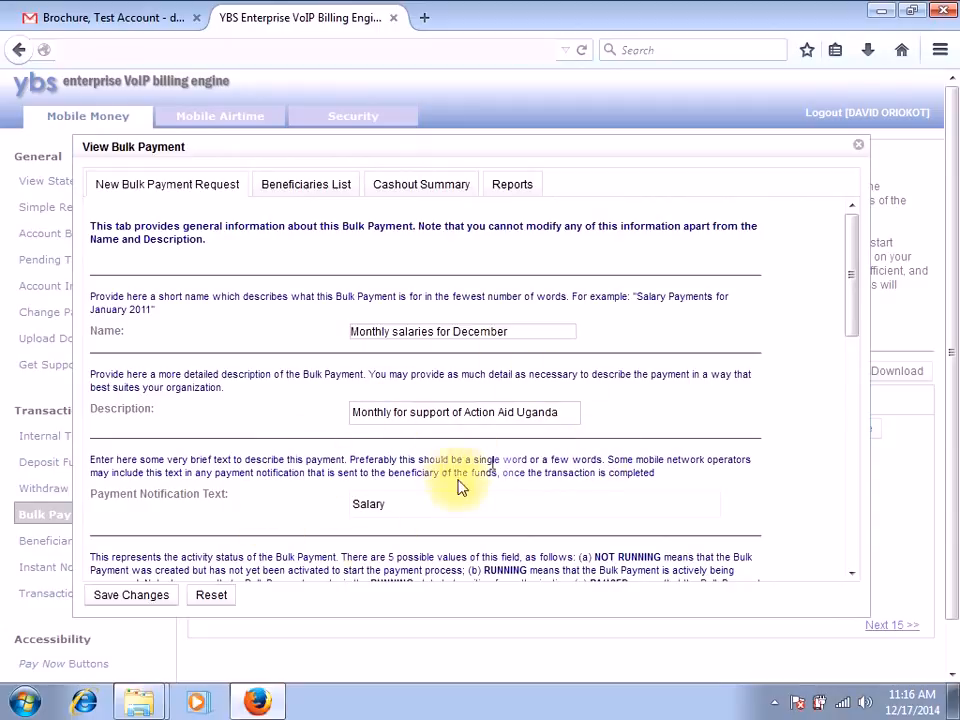
click(845, 313)
drag(845, 313, 847, 515)
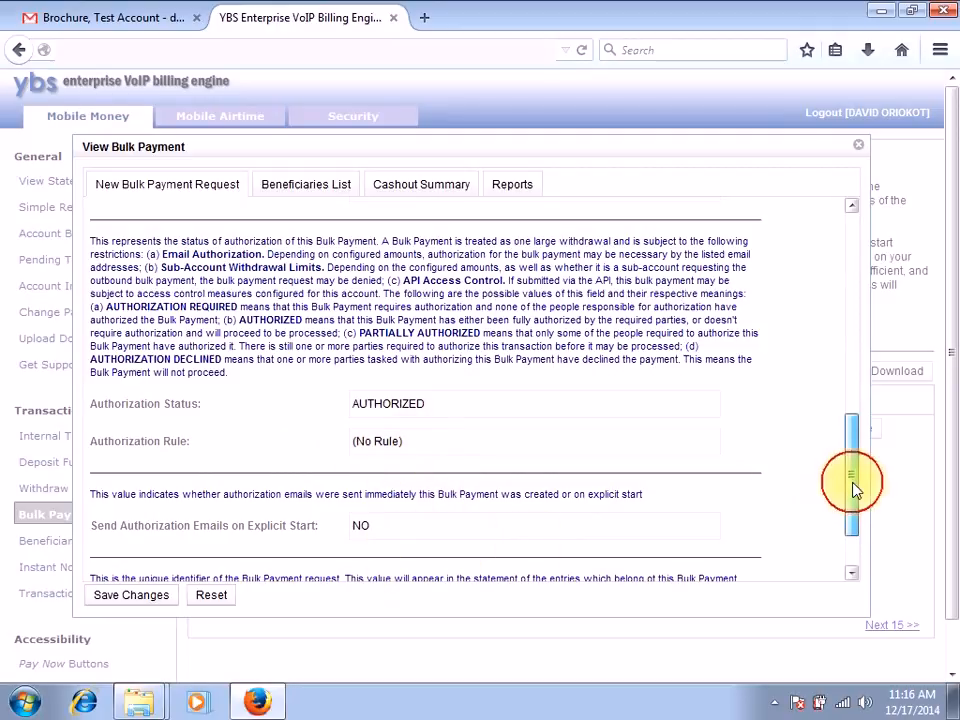
drag(855, 490, 851, 553)
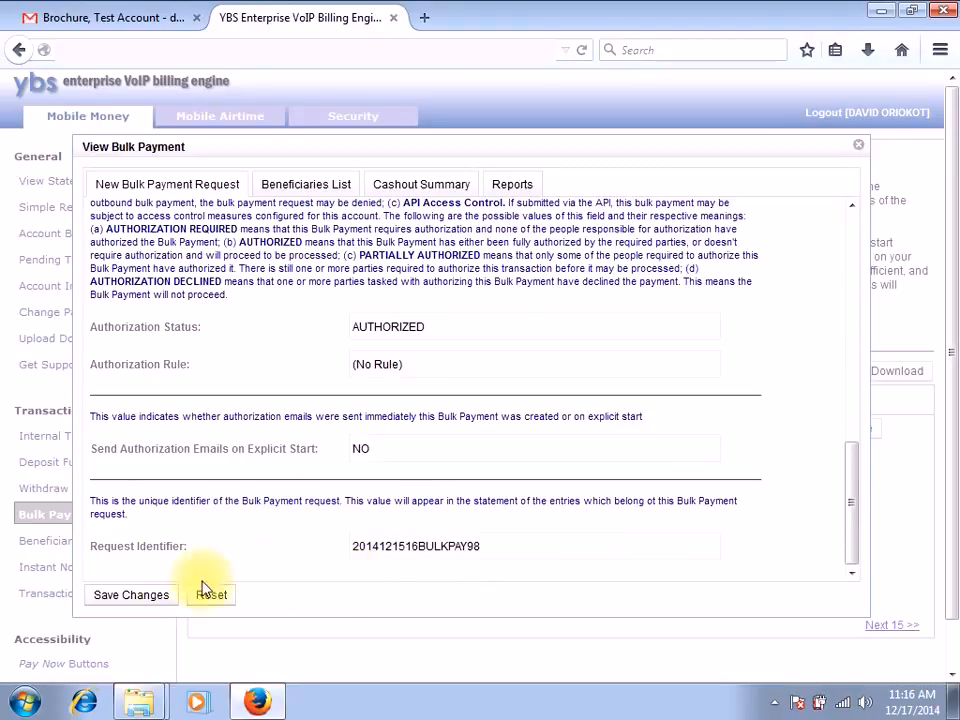
Step: Review the opened bulk payment's beneficiaries list, cashout summary and available reports
click(309, 190)
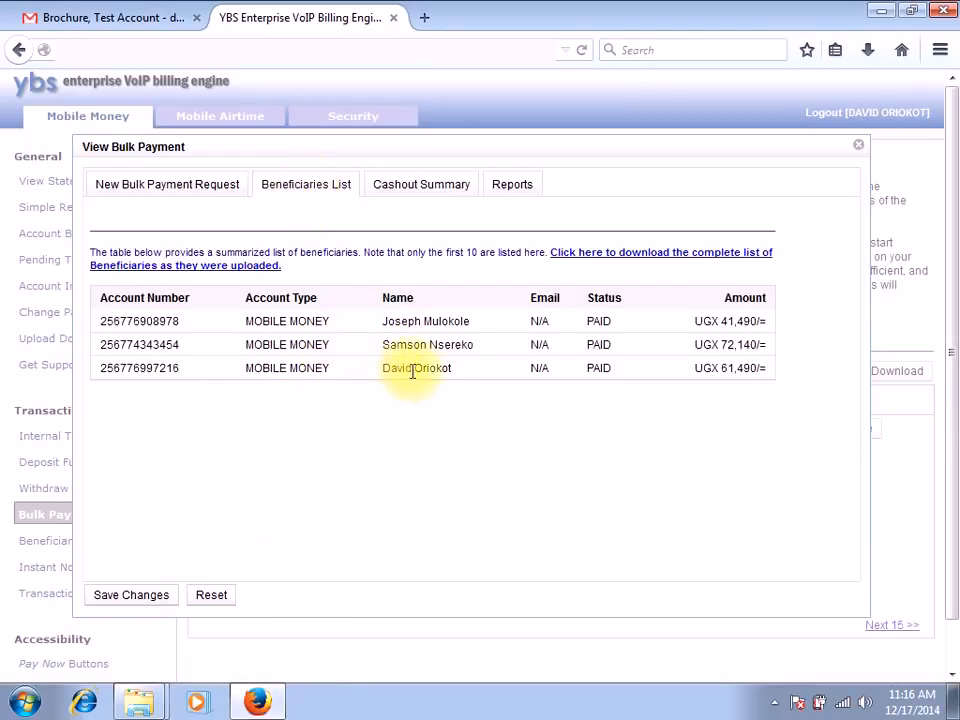
click(416, 192)
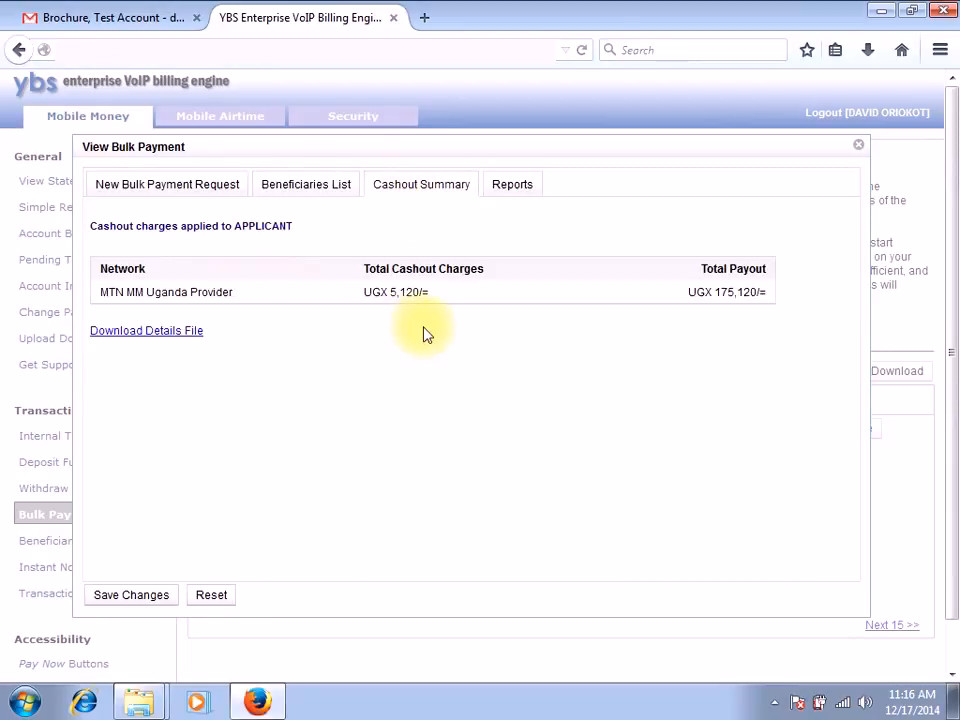
click(507, 196)
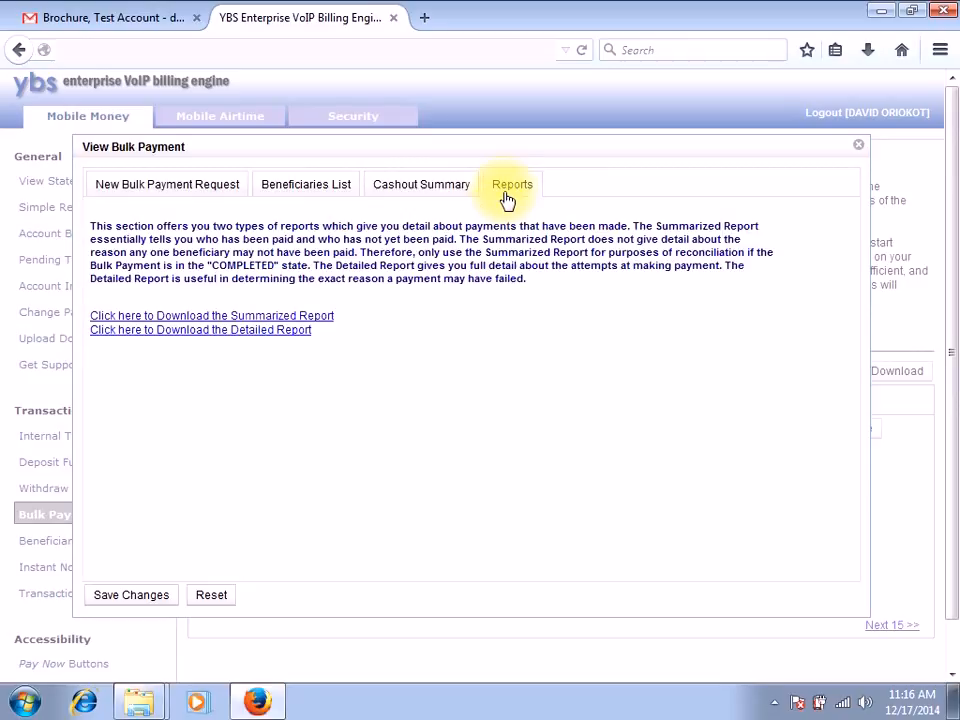